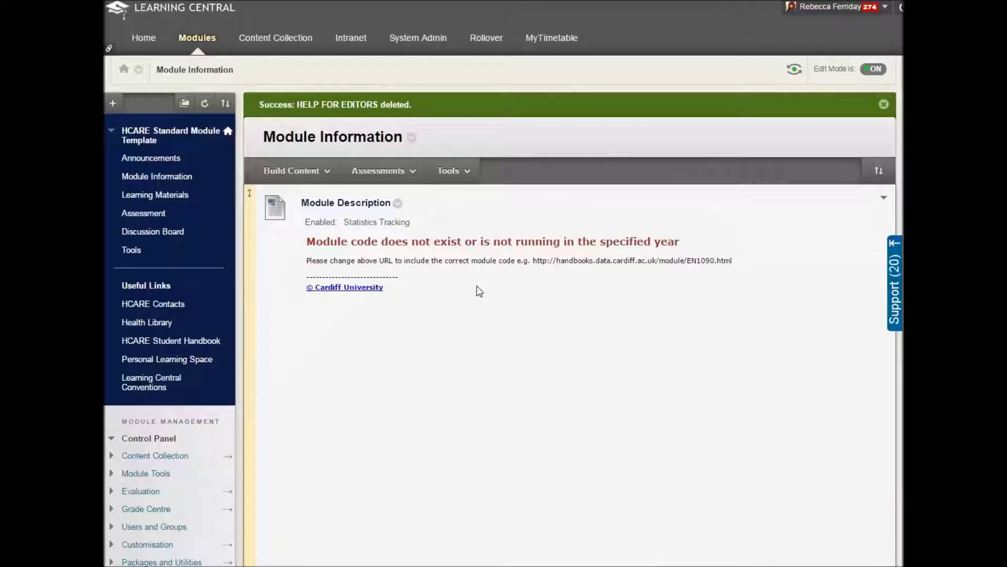
Scroll down the Module Information page.
{"action": "scroll", "coordinate": [482, 272], "scroll_direction": "down", "scroll_amount": 4}
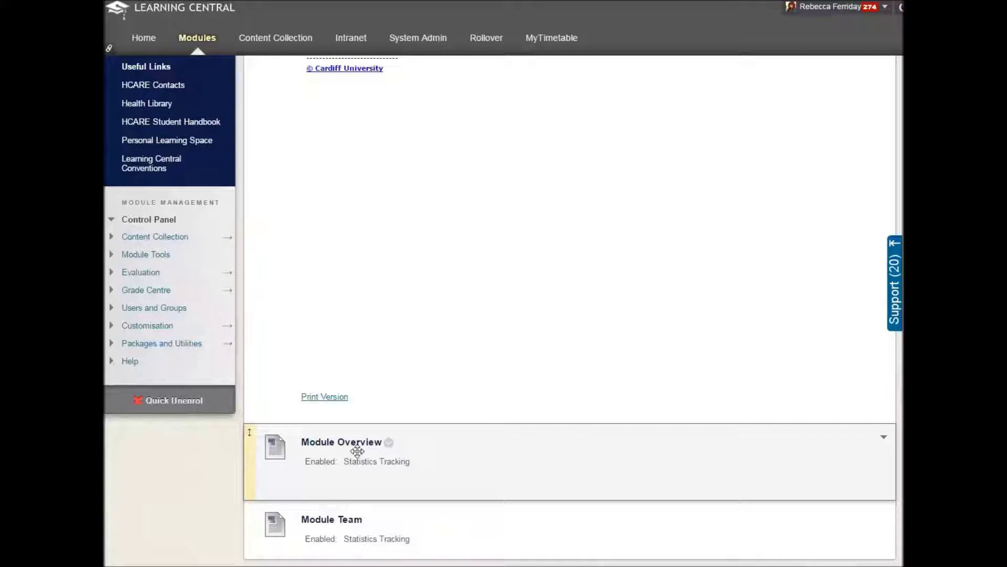
Open the Module Overview item's Edit page from its options menu.
{"action": "left_click", "coordinate": [389, 444]}
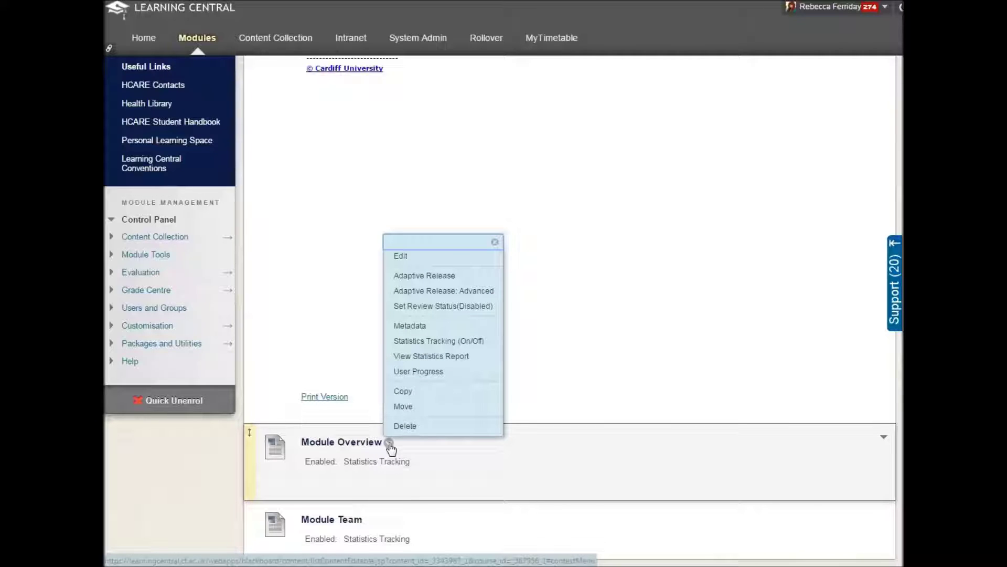
{"action": "left_click", "coordinate": [407, 257]}
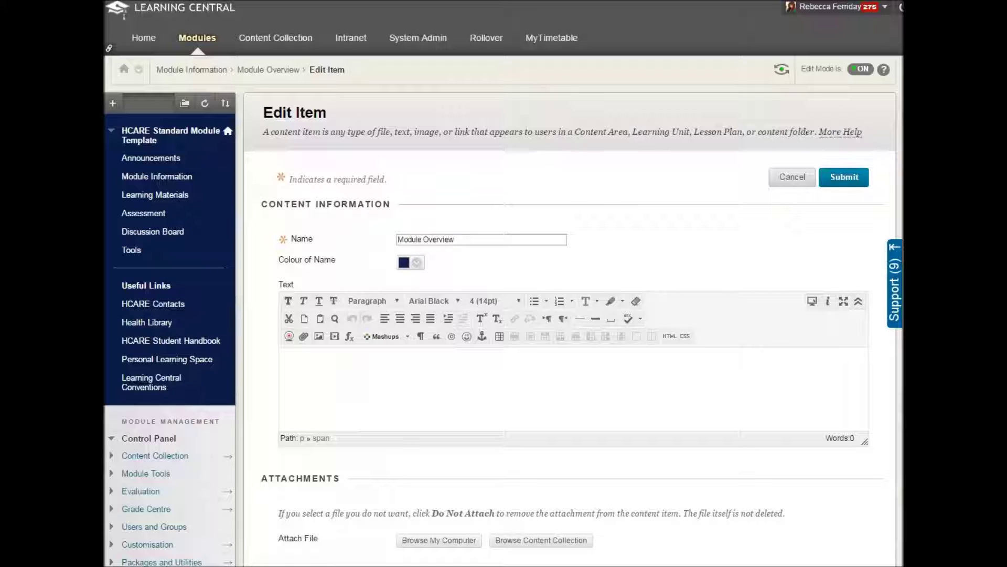
Paste the three overview paragraphs into the Text box and format them as Arial 14pt.
{"action": "left_click", "coordinate": [307, 359]}
{"action": "type", "text": "Add a timeline for the module outlining key activities and deadlines Include information regarding expectations of students and tutors, including feedback turnaround times, and how cancellations/changes will be communicated Ensure module handbooks are included or linked to in the module overview, alongside other information such as sign-up lists and groupings"}
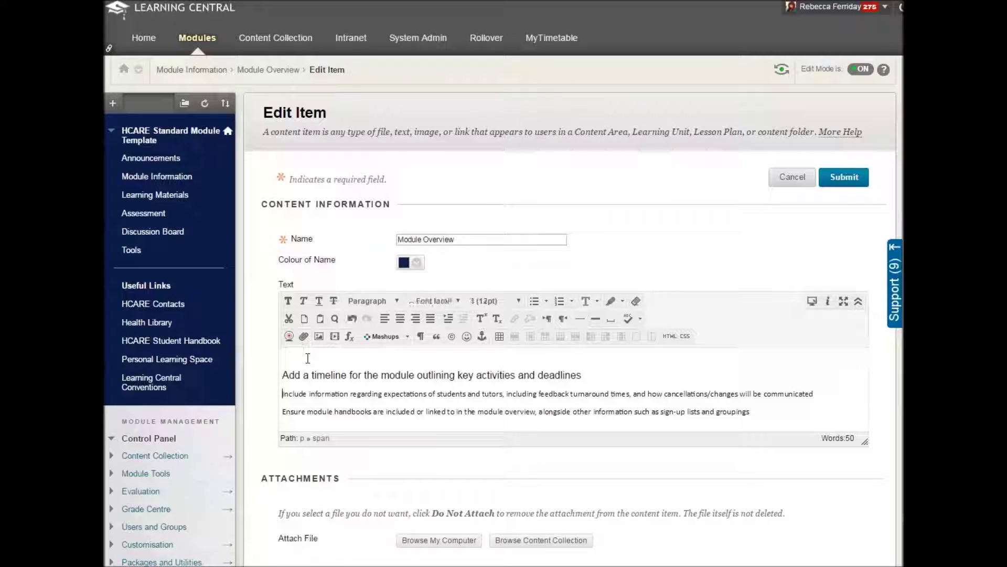
{"action": "left_click_drag", "start_coordinate": [765, 414], "coordinate": [284, 356]}
{"action": "left_click", "coordinate": [520, 301]}
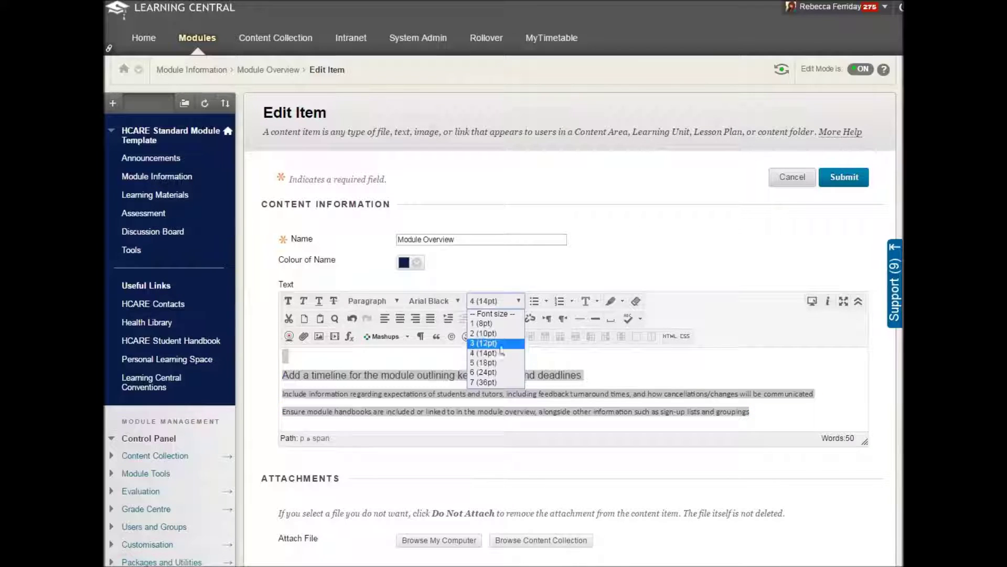
{"action": "left_click", "coordinate": [485, 361]}
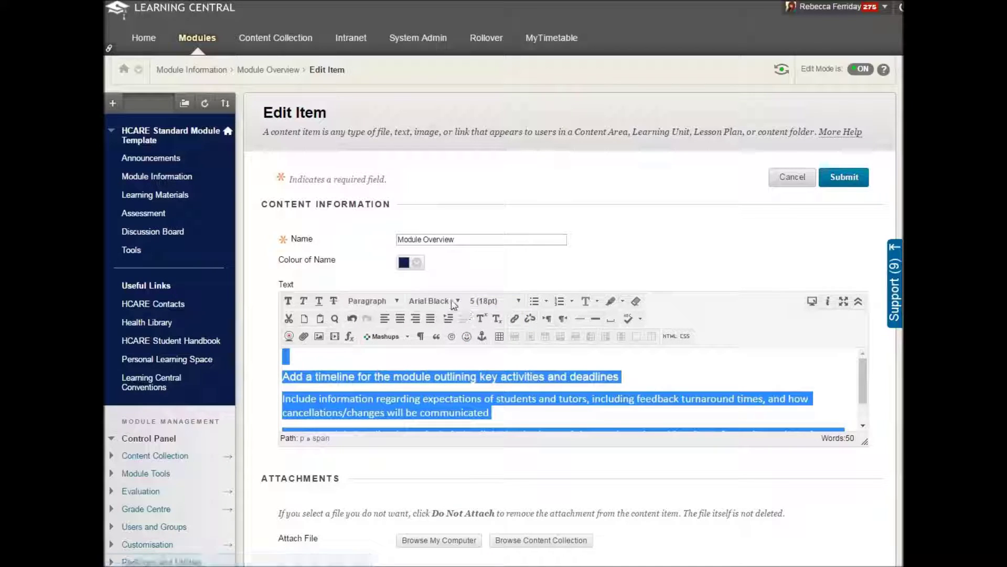
{"action": "left_click", "coordinate": [456, 301]}
{"action": "left_click", "coordinate": [436, 331]}
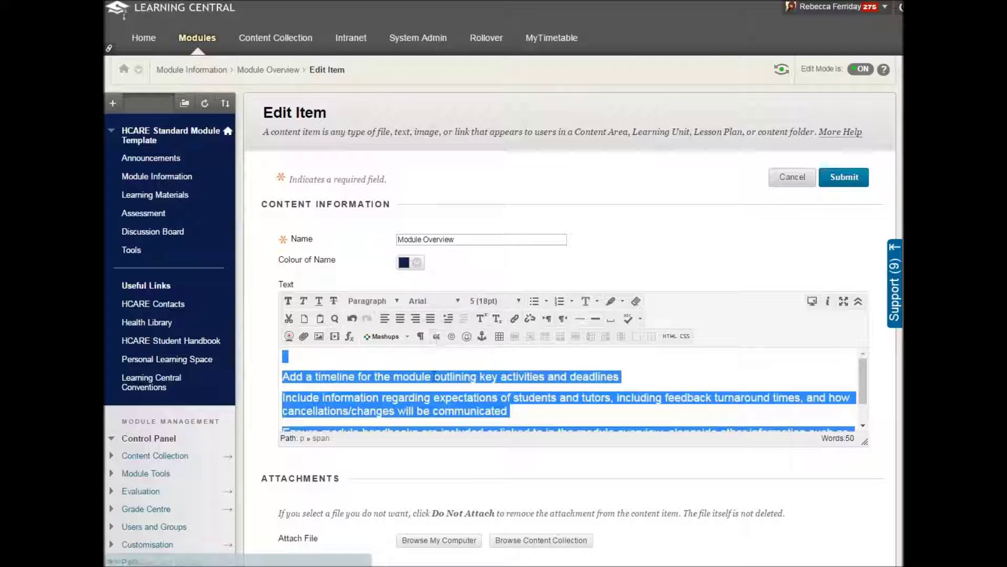
{"action": "left_click", "coordinate": [519, 301]}
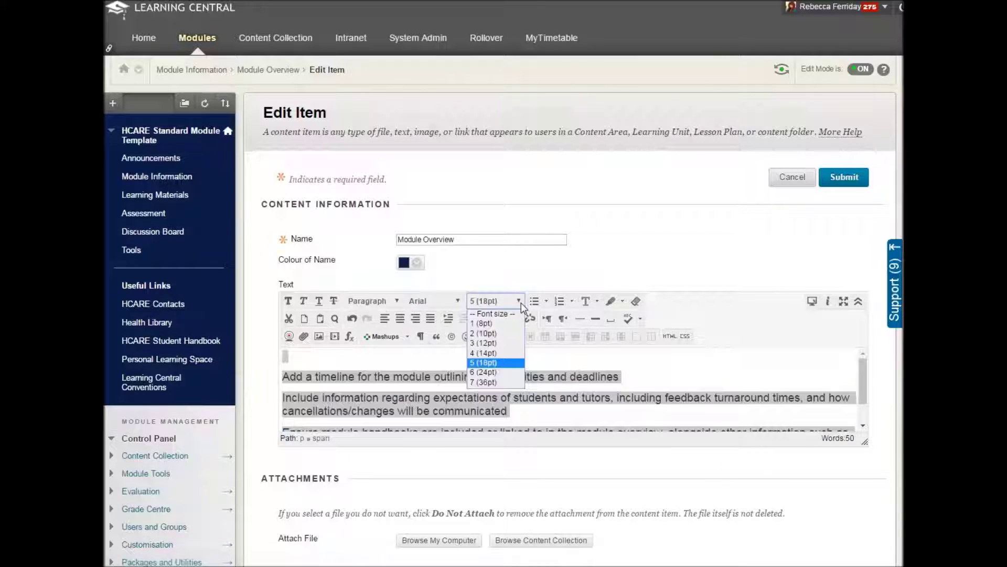
{"action": "left_click", "coordinate": [483, 353]}
{"action": "left_click", "coordinate": [466, 369]}
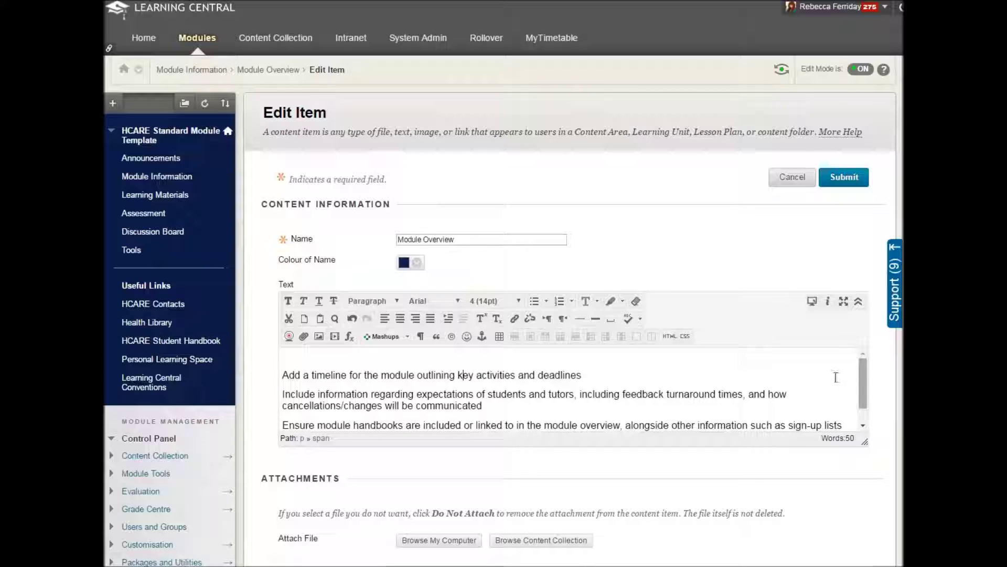
{"action": "left_click", "coordinate": [656, 375]}
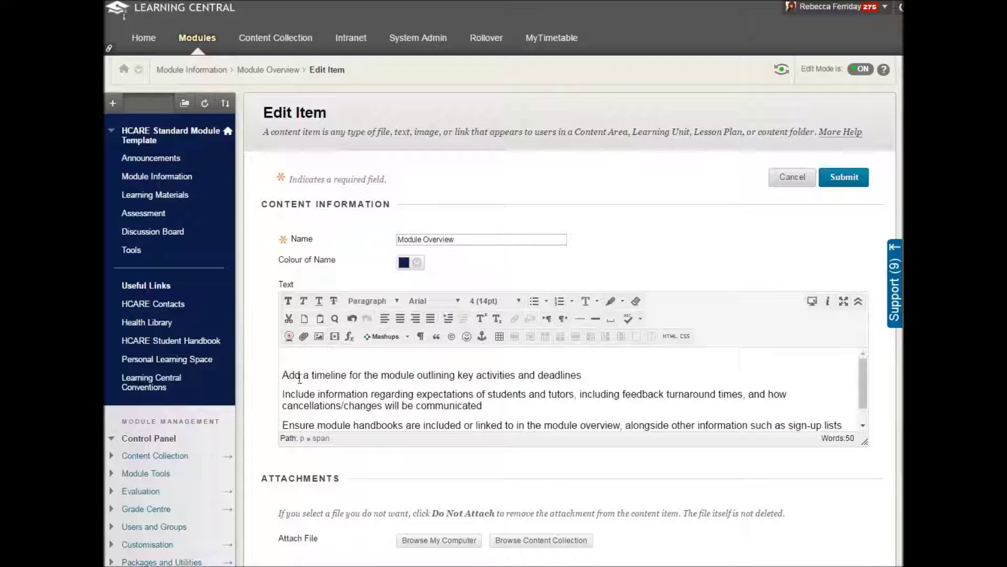
Attach consent form.docx from the computer and submit the Module Overview item.
{"action": "scroll", "coordinate": [762, 450], "scroll_direction": "down", "scroll_amount": 3}
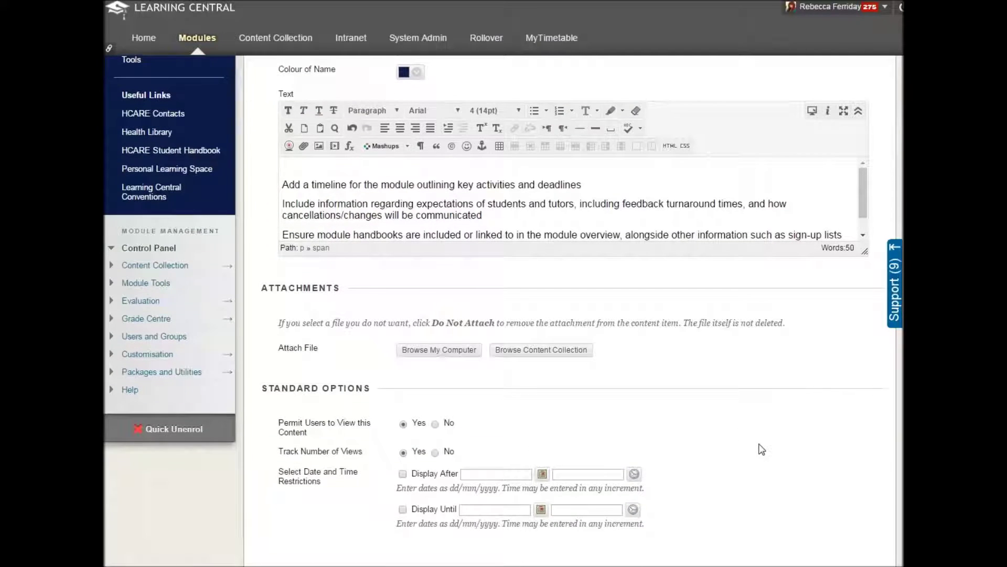
{"action": "left_click", "coordinate": [444, 353]}
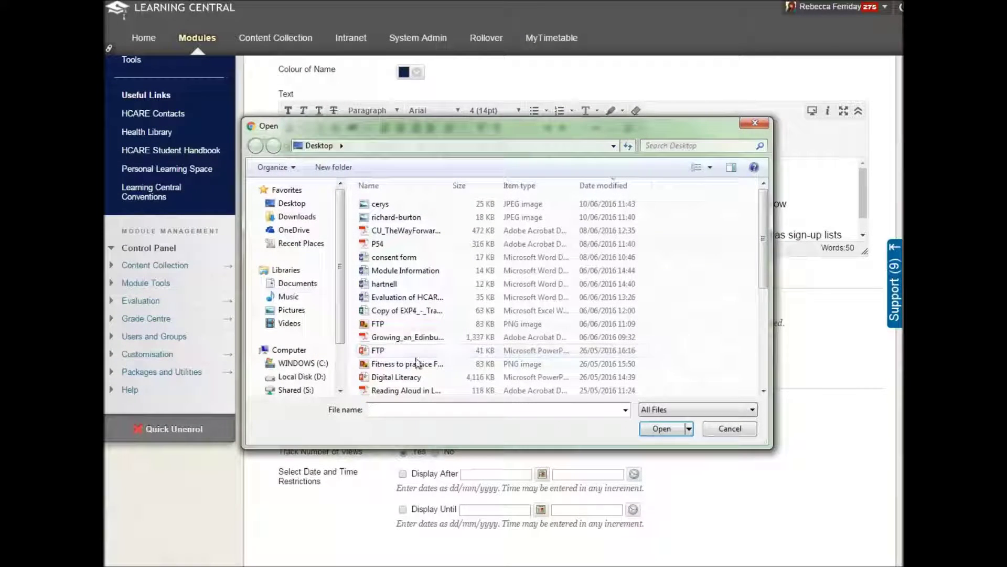
{"action": "double_click", "coordinate": [392, 258]}
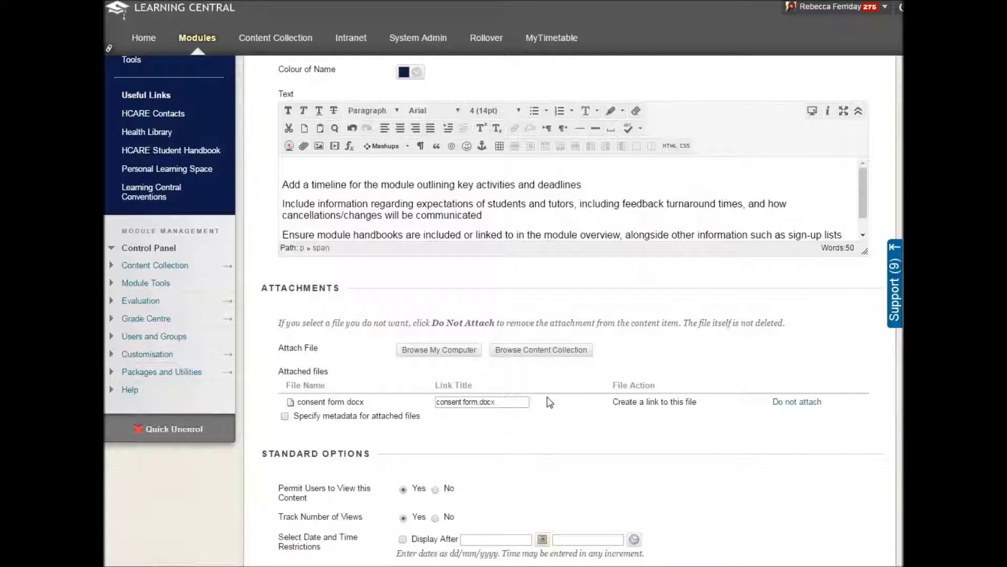
{"action": "scroll", "coordinate": [549, 402], "scroll_direction": "down", "scroll_amount": 3}
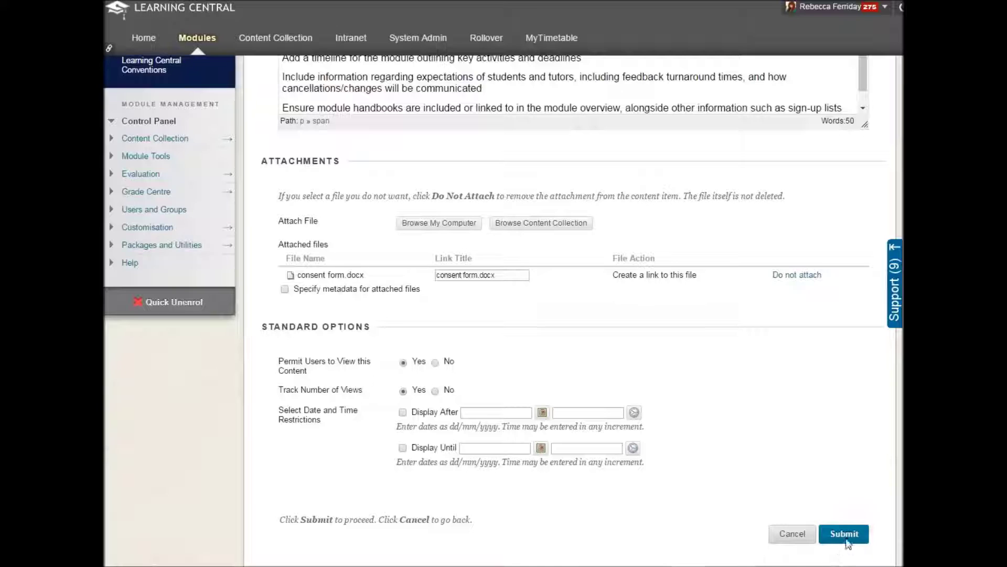
{"action": "left_click", "coordinate": [846, 542]}
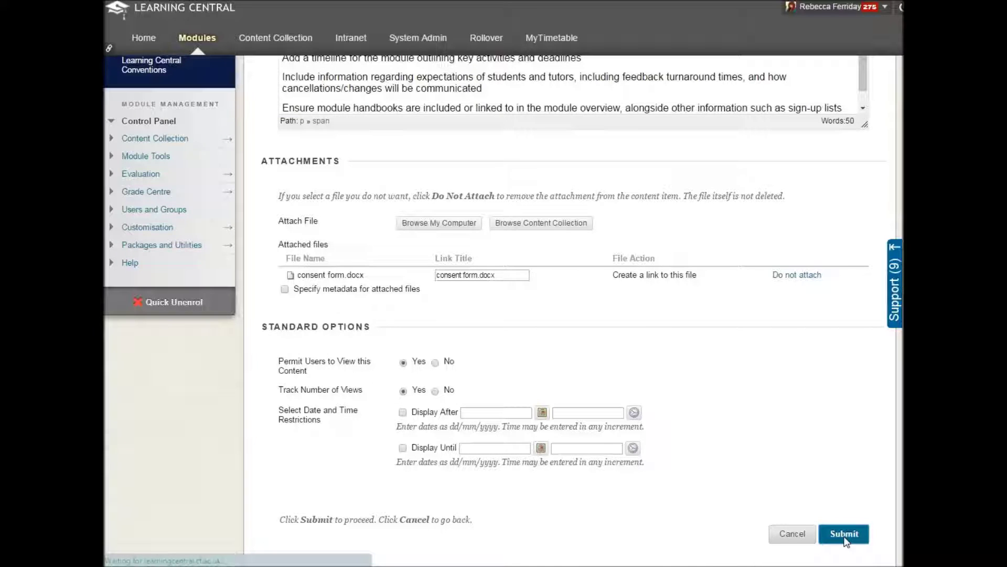
{"action": "scroll", "coordinate": [427, 252], "scroll_direction": "down", "scroll_amount": 6}
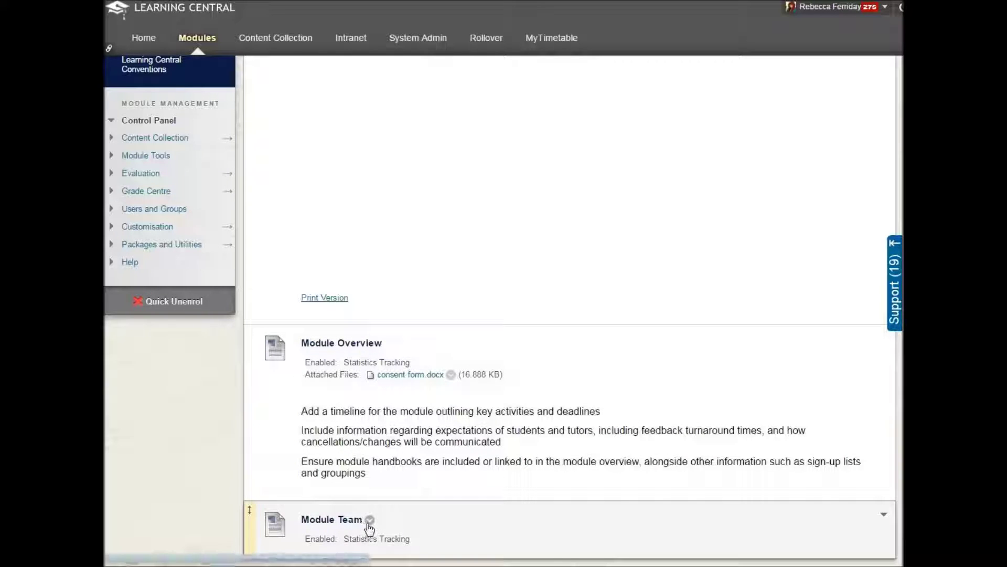
Edit Module Team and paste the lead's name, email, telephone and office hours details.
{"action": "left_click", "coordinate": [370, 521]}
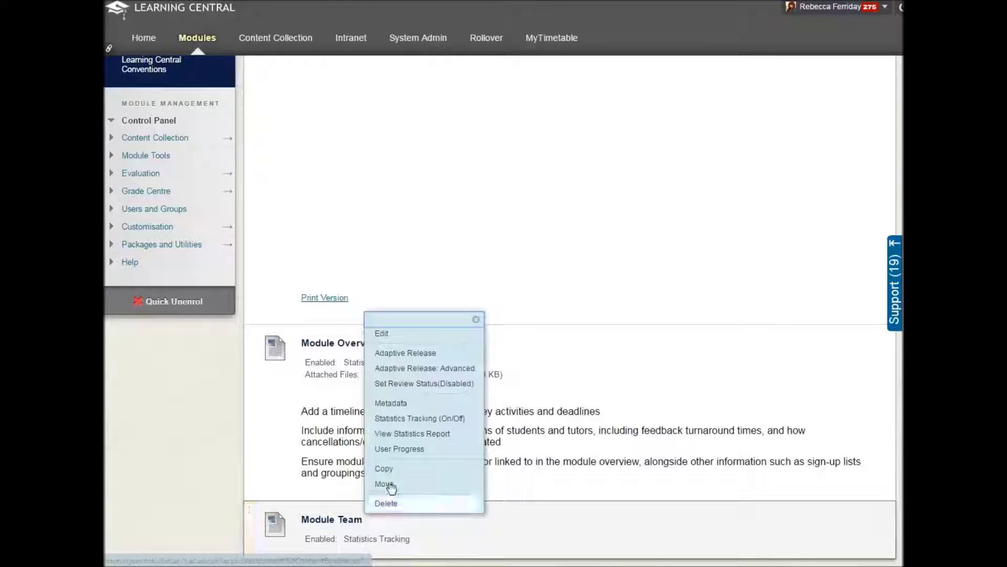
{"action": "left_click", "coordinate": [389, 333]}
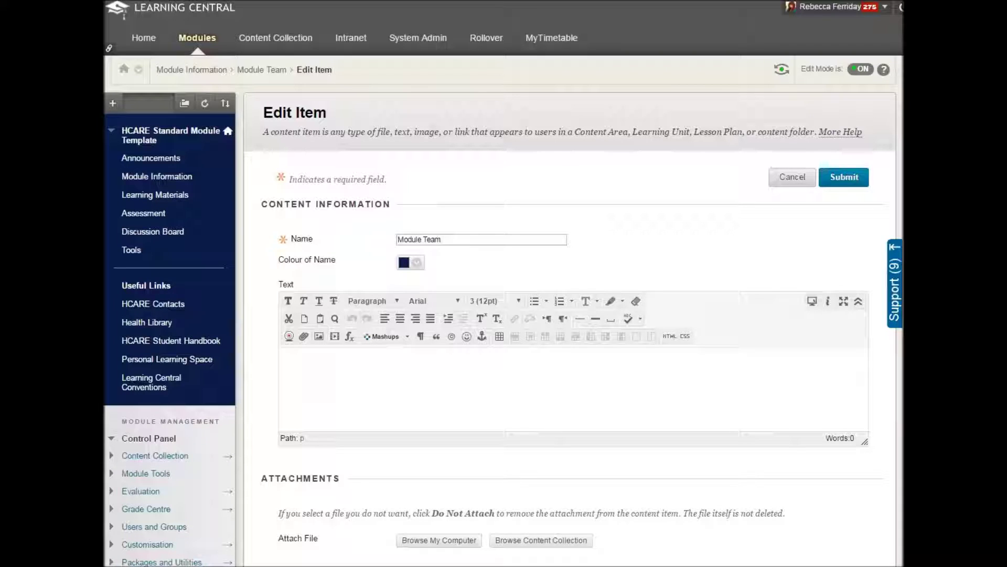
{"action": "left_click", "coordinate": [304, 359]}
{"action": "key", "text": "ctrl+v"}
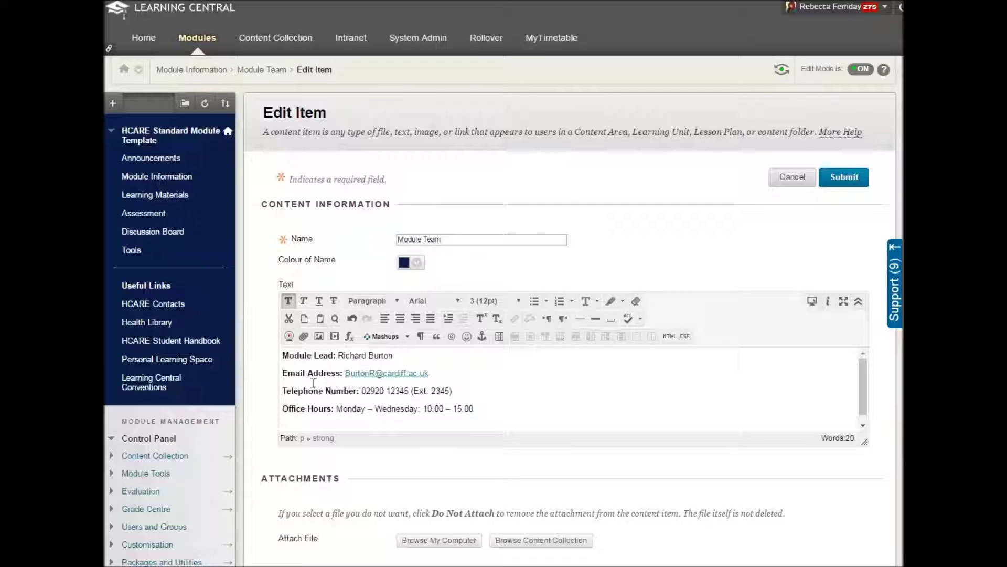
{"action": "left_click", "coordinate": [518, 383]}
{"action": "scroll", "coordinate": [518, 384], "scroll_direction": "down", "scroll_amount": 1}
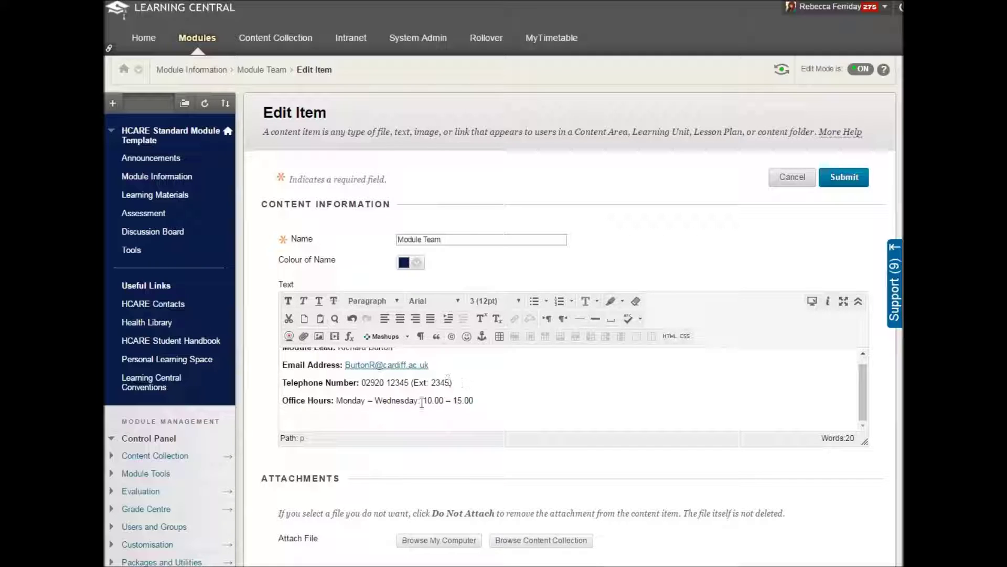
{"action": "left_click_drag", "start_coordinate": [283, 401], "coordinate": [507, 390]}
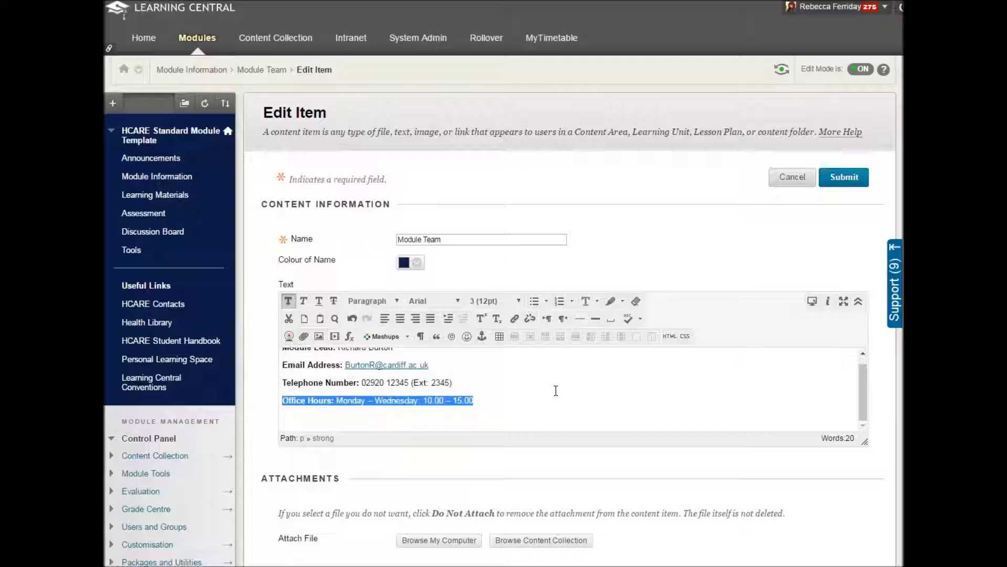
{"action": "left_click", "coordinate": [530, 409]}
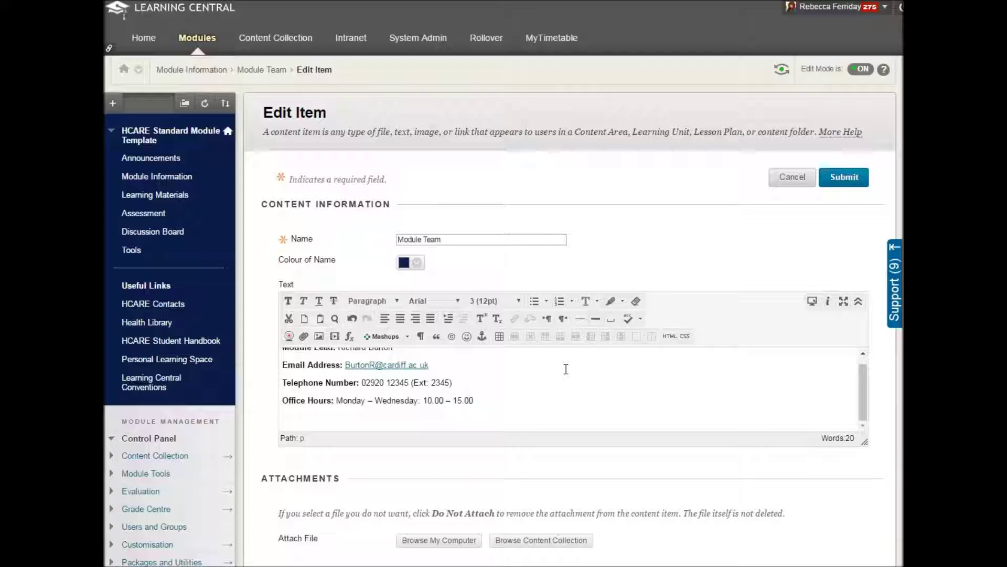
{"action": "left_click", "coordinate": [319, 336]}
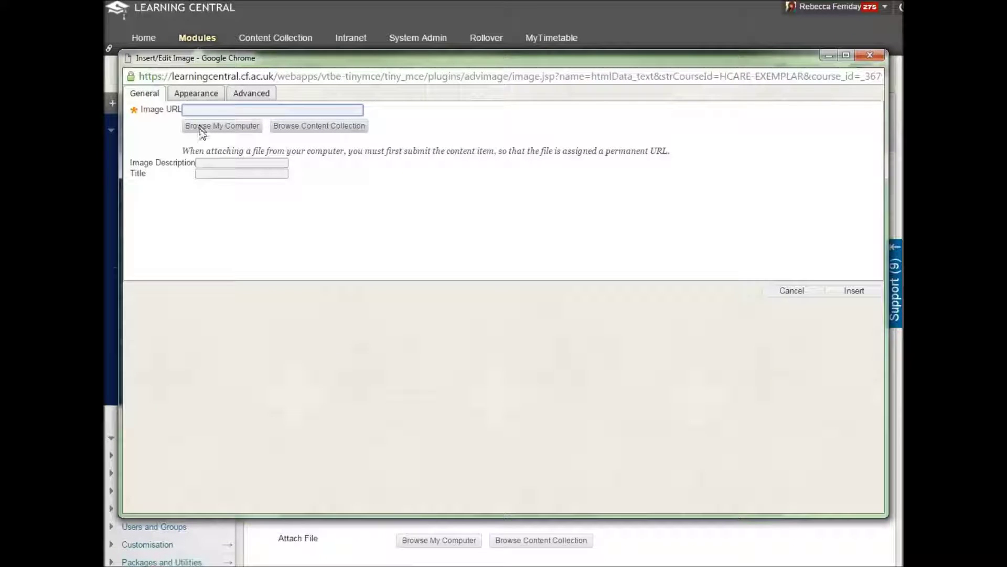
Insert the module lead's photo from the computer into the text, without an image description.
{"action": "left_click", "coordinate": [220, 131]}
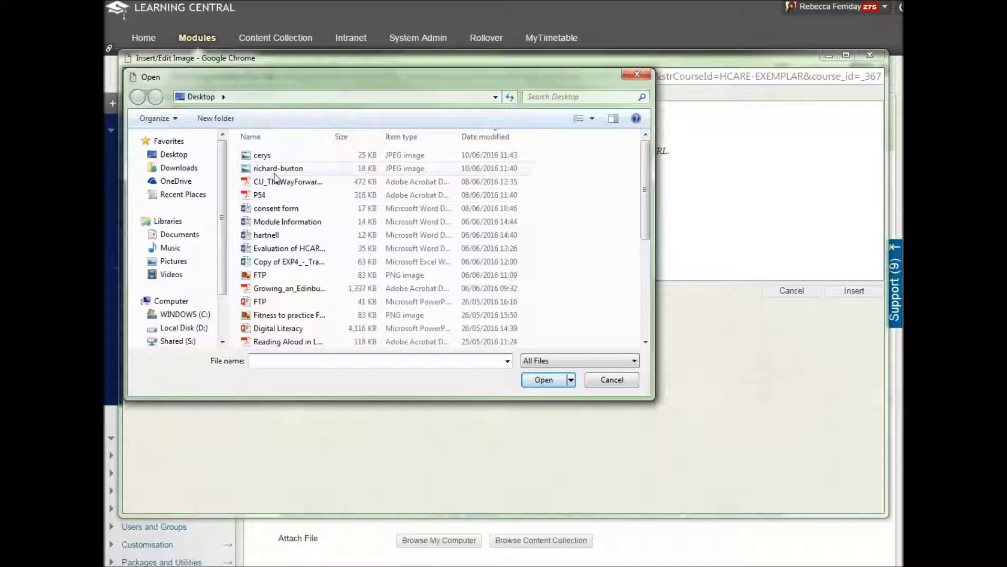
{"action": "double_click", "coordinate": [275, 169]}
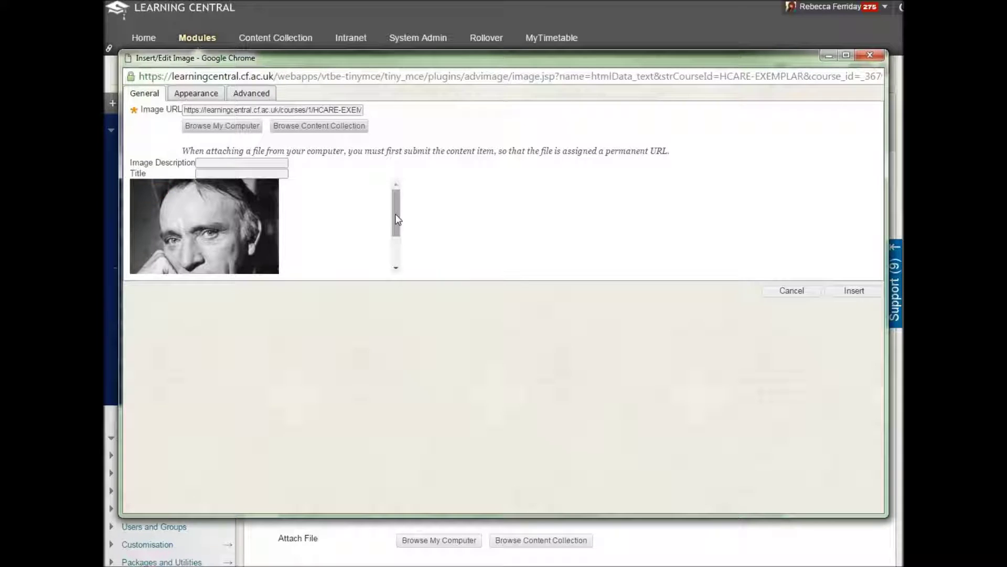
{"action": "left_click", "coordinate": [197, 94]}
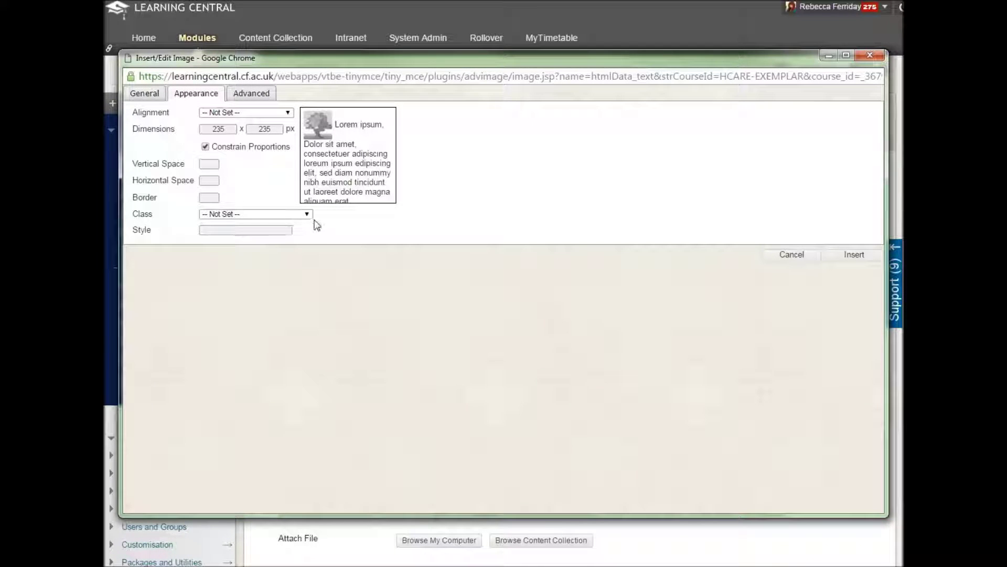
{"action": "left_click", "coordinate": [145, 94]}
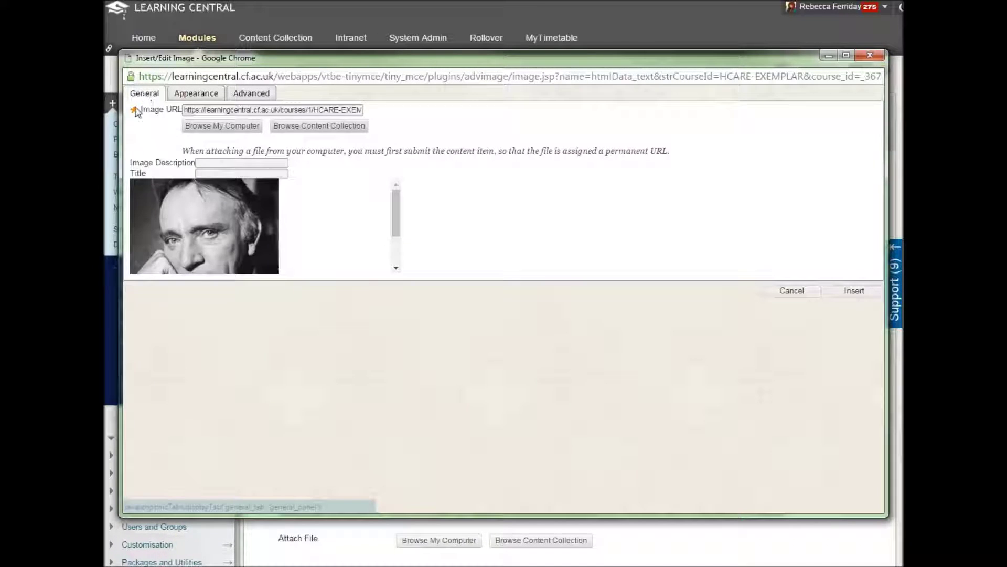
{"action": "left_click", "coordinate": [850, 291]}
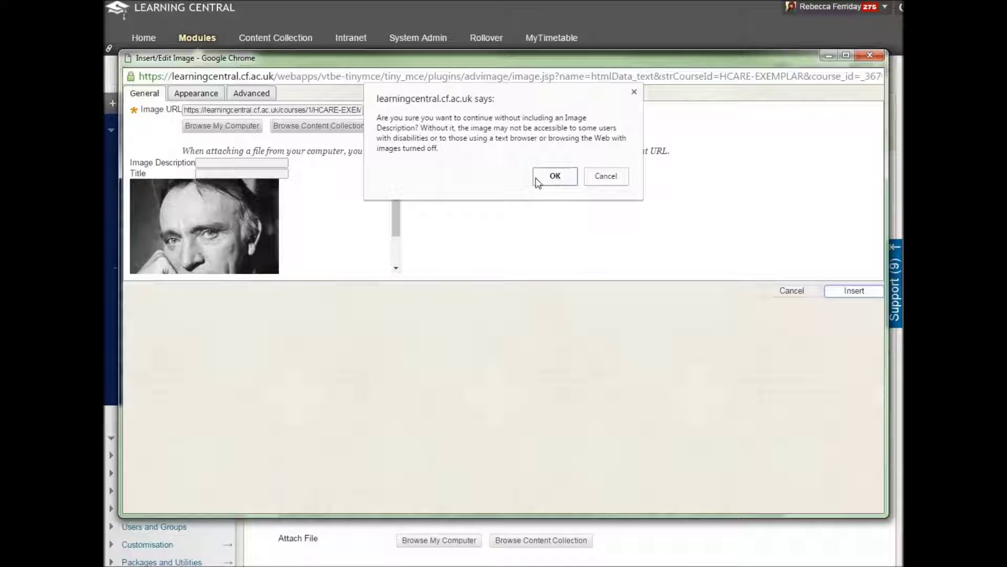
{"action": "left_click", "coordinate": [554, 177]}
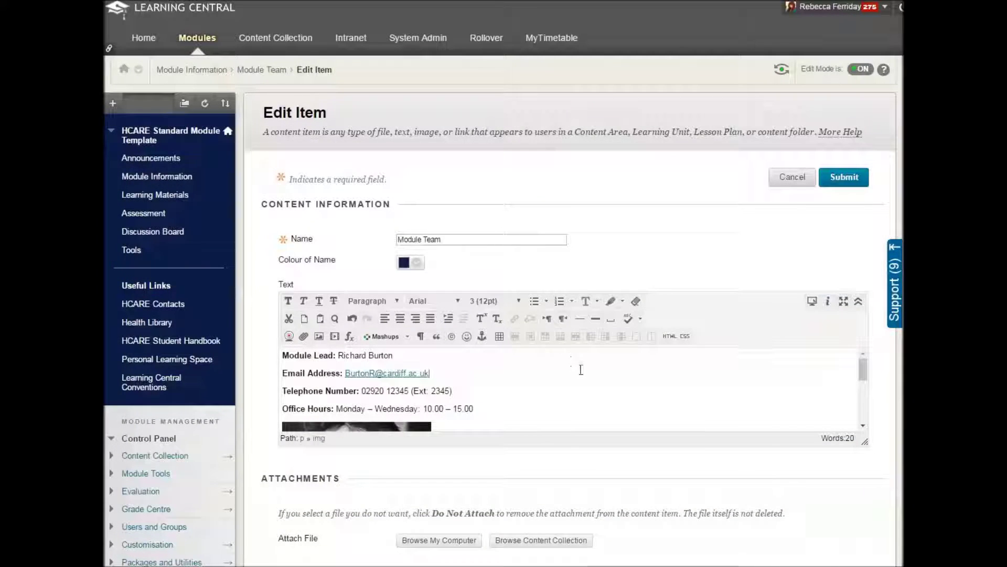
{"action": "left_click", "coordinate": [540, 387]}
Attach hartnell.docx from the computer and submit the Module Team item.
{"action": "scroll", "coordinate": [542, 386], "scroll_direction": "down", "scroll_amount": 5}
{"action": "scroll", "coordinate": [543, 386], "scroll_direction": "up", "scroll_amount": 3}
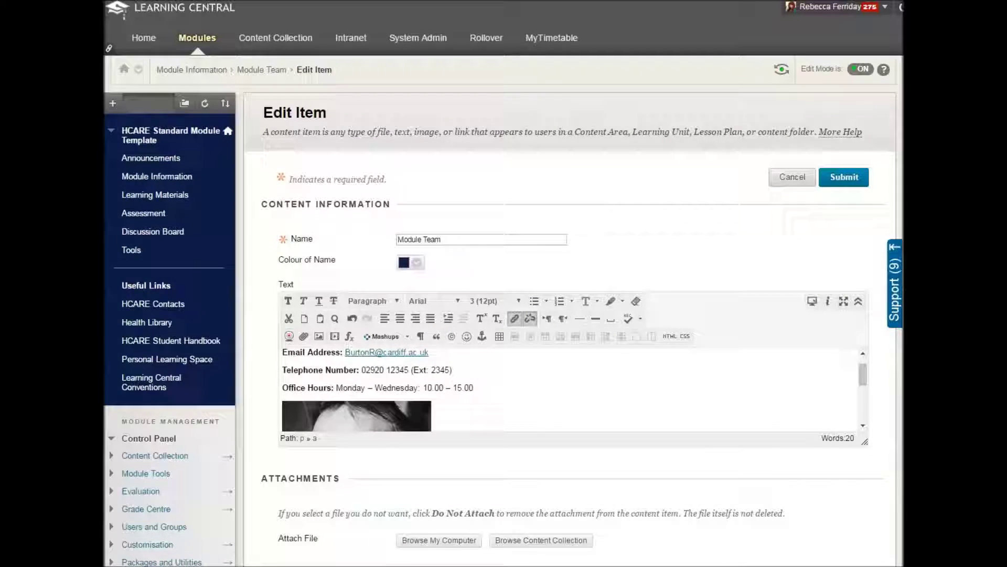
{"action": "scroll", "coordinate": [569, 310], "scroll_direction": "down", "scroll_amount": 3}
{"action": "scroll", "coordinate": [449, 364], "scroll_direction": "down", "scroll_amount": 2}
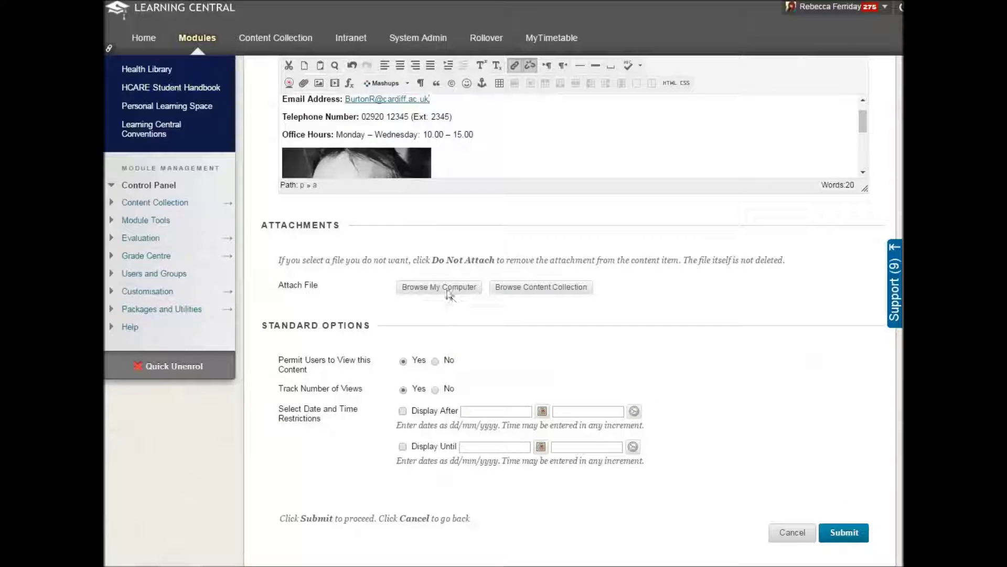
{"action": "left_click", "coordinate": [446, 288]}
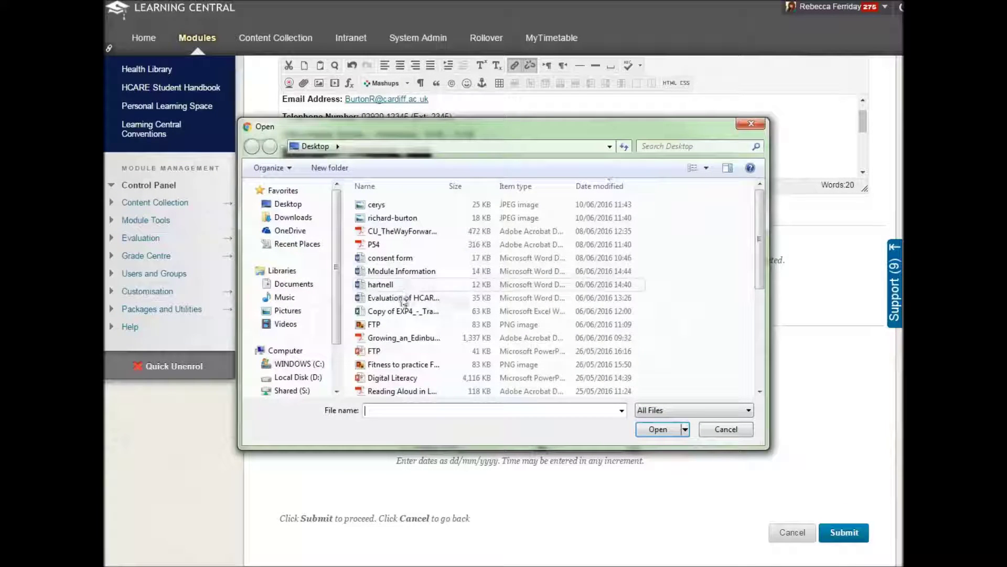
{"action": "double_click", "coordinate": [396, 287]}
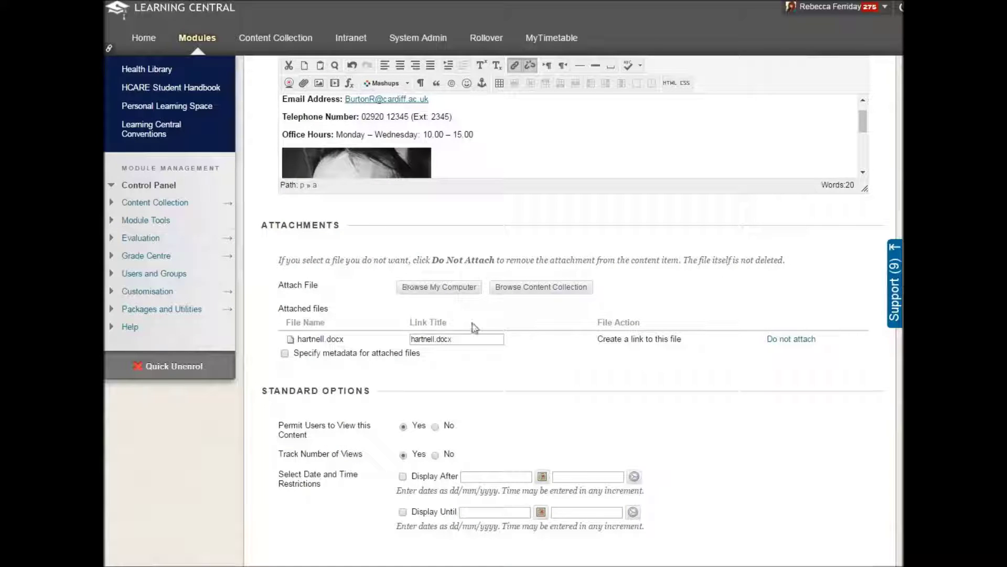
{"action": "scroll", "coordinate": [584, 414], "scroll_direction": "down", "scroll_amount": 2}
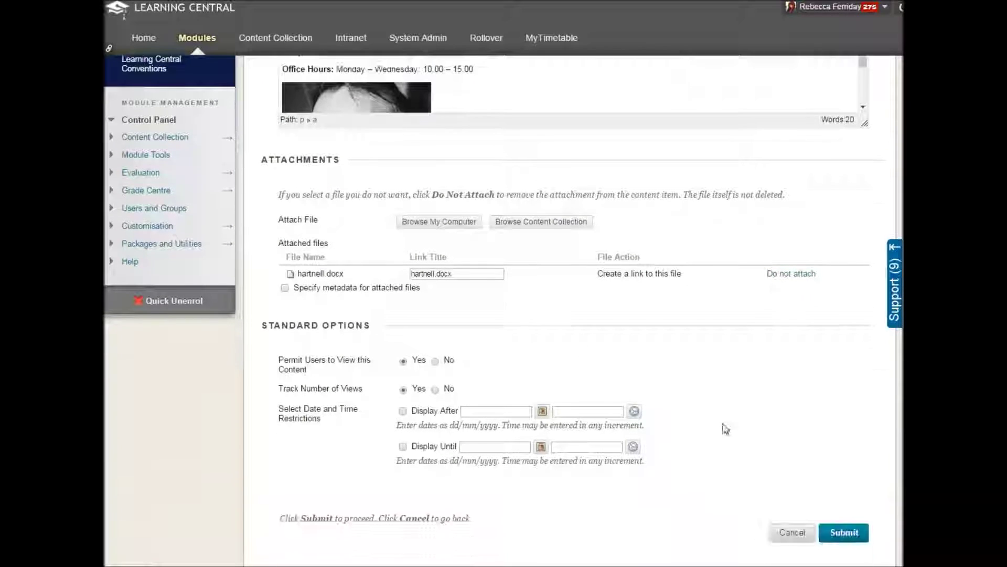
{"action": "left_click", "coordinate": [854, 533]}
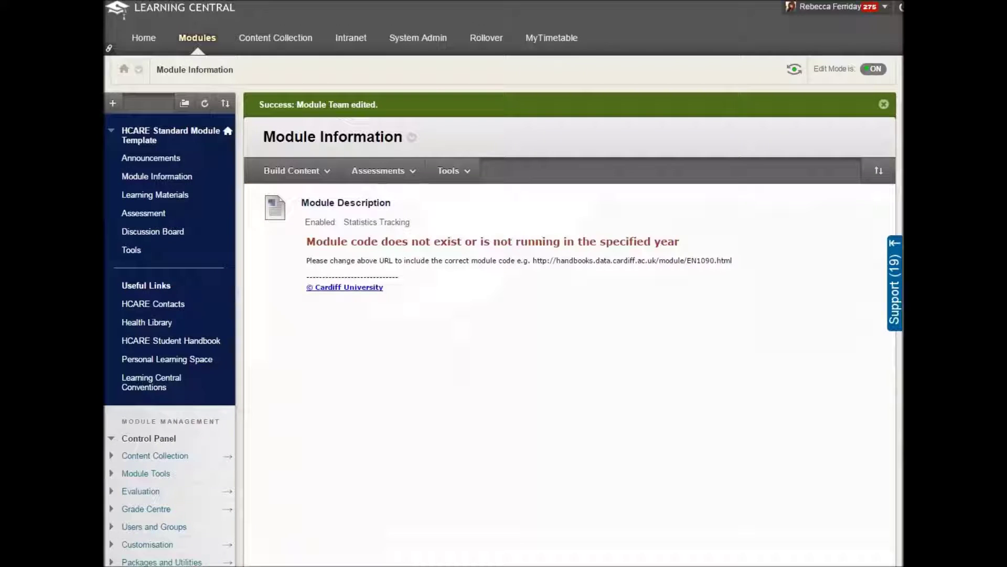
{"action": "scroll", "coordinate": [570, 309], "scroll_direction": "down", "scroll_amount": 5}
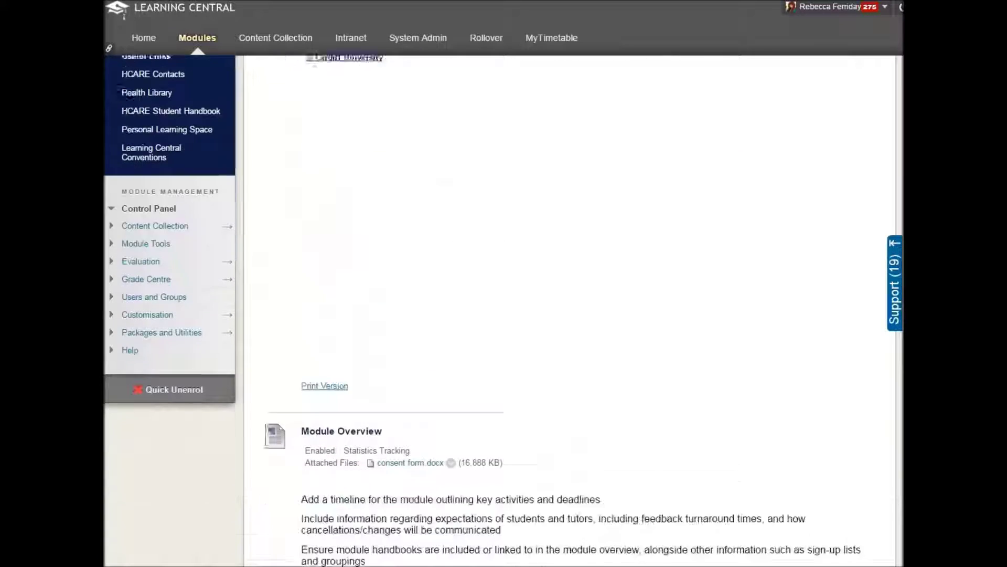
{"action": "scroll", "coordinate": [570, 310], "scroll_direction": "down", "scroll_amount": 3}
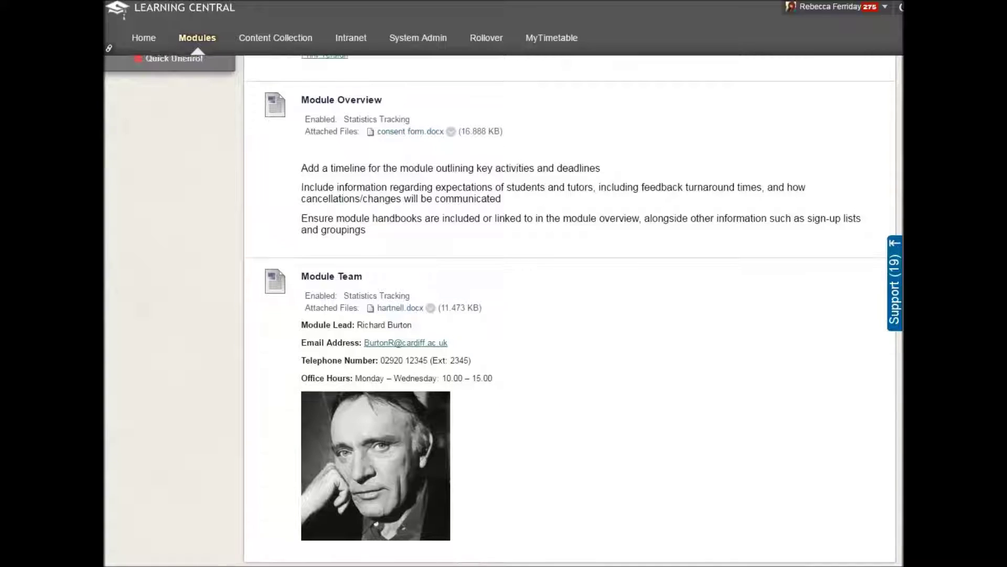
{"action": "scroll", "coordinate": [569, 309], "scroll_direction": "up", "scroll_amount": 1}
{"action": "scroll", "coordinate": [569, 310], "scroll_direction": "down", "scroll_amount": 1}
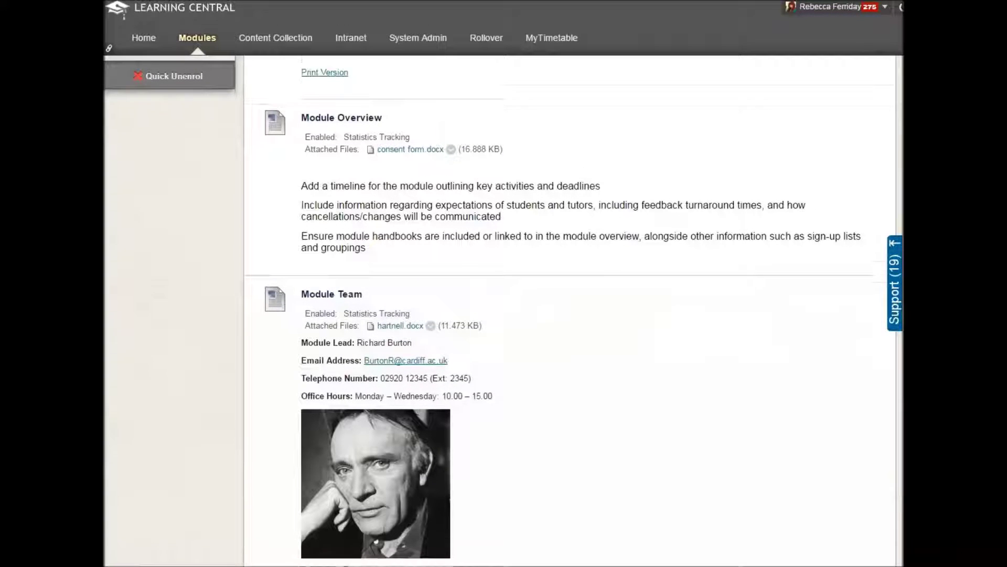
{"action": "scroll", "coordinate": [570, 310], "scroll_direction": "up", "scroll_amount": 2}
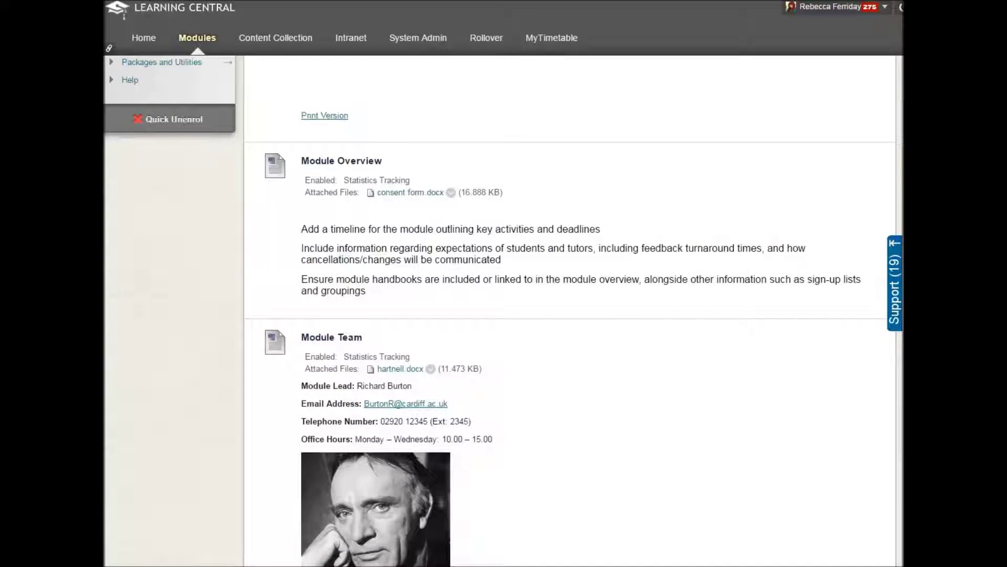
{"action": "scroll", "coordinate": [569, 309], "scroll_direction": "up", "scroll_amount": 1}
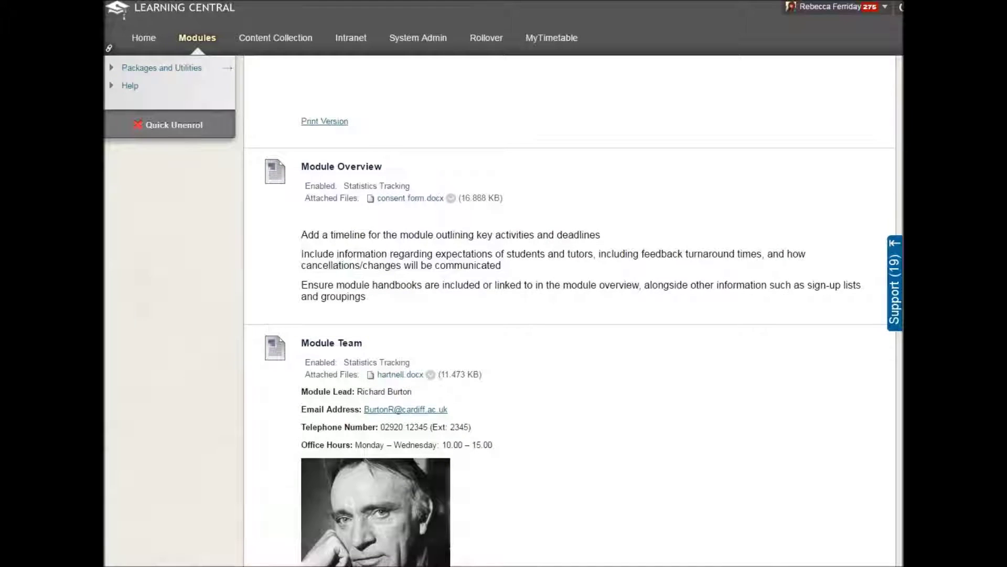
{"action": "scroll", "coordinate": [569, 309], "scroll_direction": "up", "scroll_amount": 4}
{"action": "scroll", "coordinate": [569, 310], "scroll_direction": "down", "scroll_amount": 3}
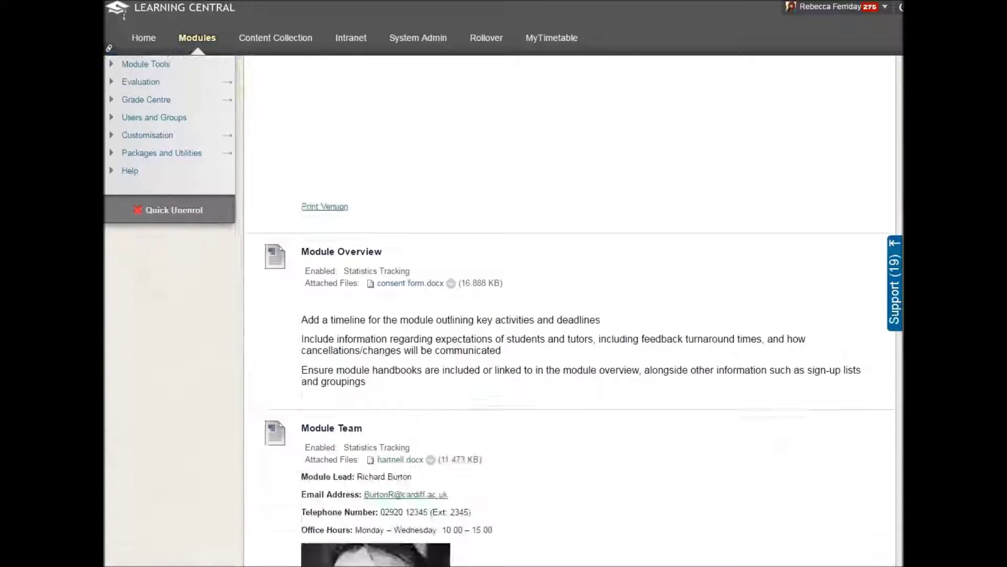
{"action": "scroll", "coordinate": [569, 310], "scroll_direction": "down", "scroll_amount": 4}
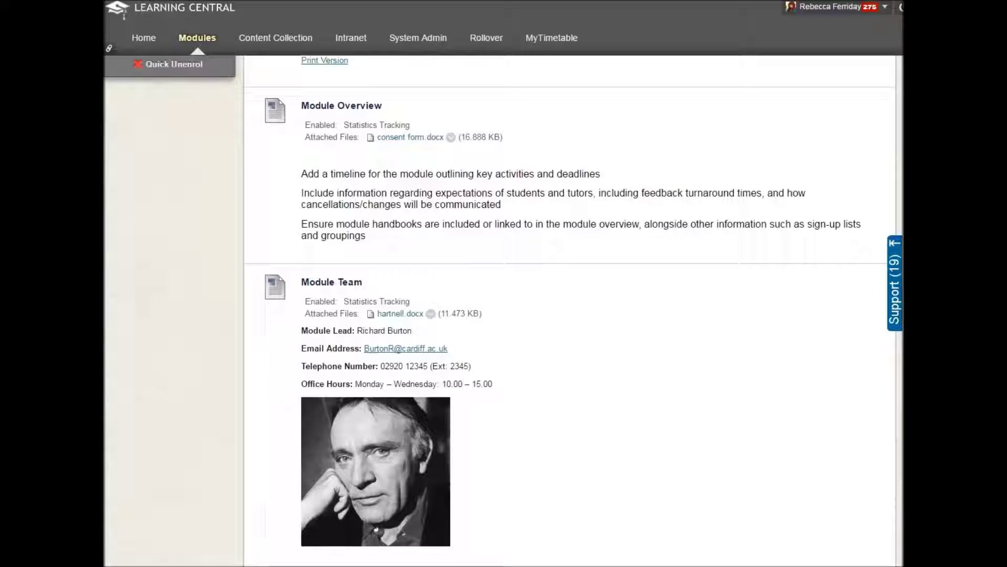